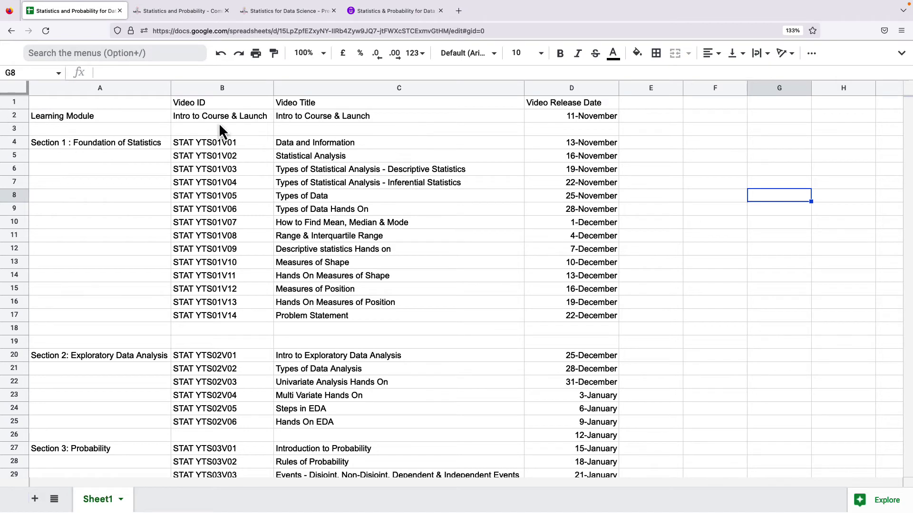
Step: Review Section 1: Foundation of Statistics rows, from Intro to Course & Launch to Hands On Measures of Shape
{"action": "left_click_drag", "start_coordinate": [243, 115], "coordinate": [592, 115]}
{"action": "left_click", "coordinate": [178, 161]}
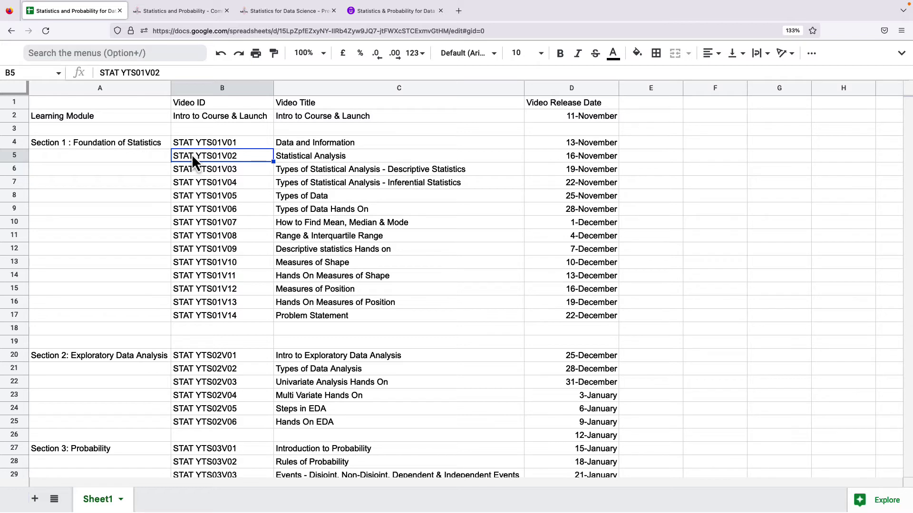
{"action": "left_click", "coordinate": [100, 147]}
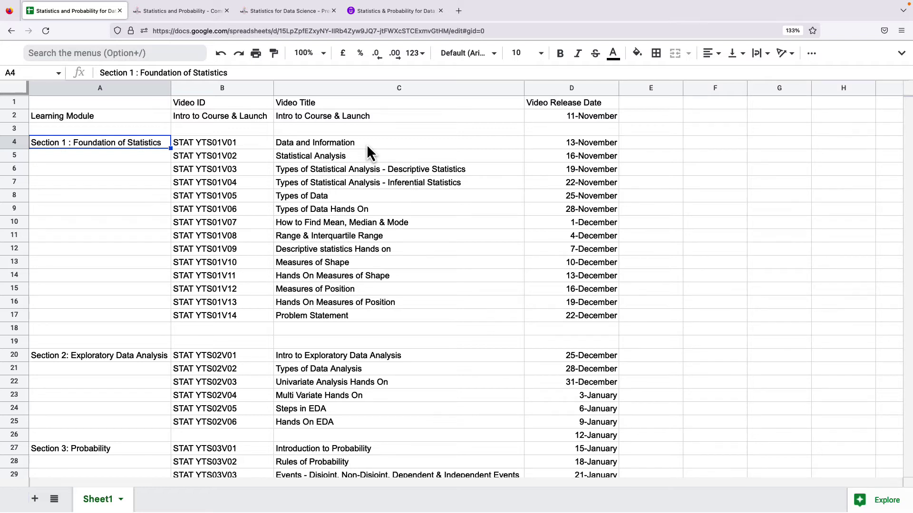
{"action": "left_click", "coordinate": [317, 275]}
{"action": "left_click", "coordinate": [334, 303], "text": "ctrl"}
{"action": "left_click", "coordinate": [330, 236], "text": "ctrl"}
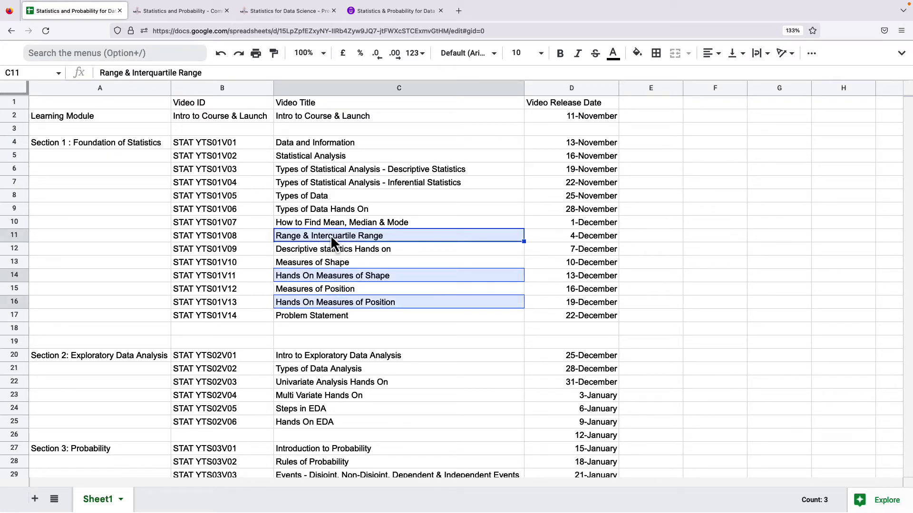
{"action": "left_click", "coordinate": [352, 280]}
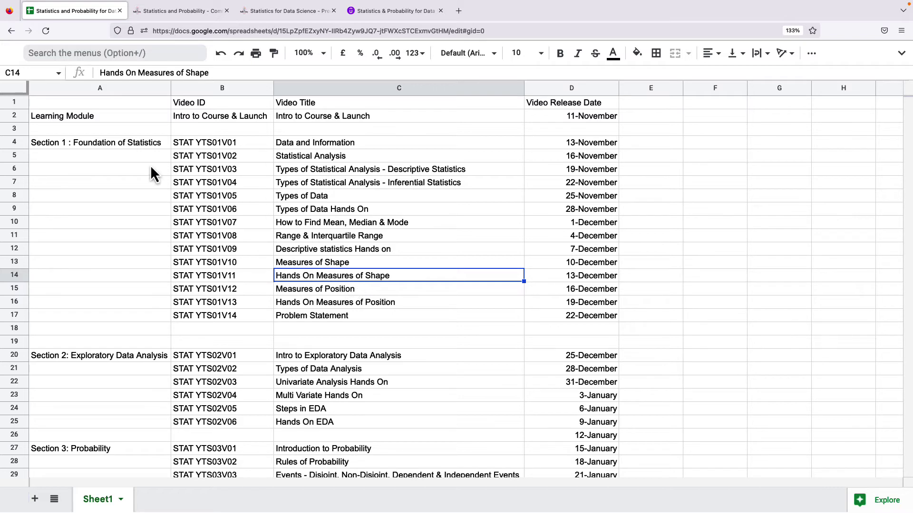
Step: Select the Section 2: Exploratory Data Analysis heading and its Univariate and Multi Variate Hands On titles
{"action": "left_click", "coordinate": [100, 355]}
{"action": "scroll", "coordinate": [241, 286], "scroll_direction": "down", "scroll_amount": 2}
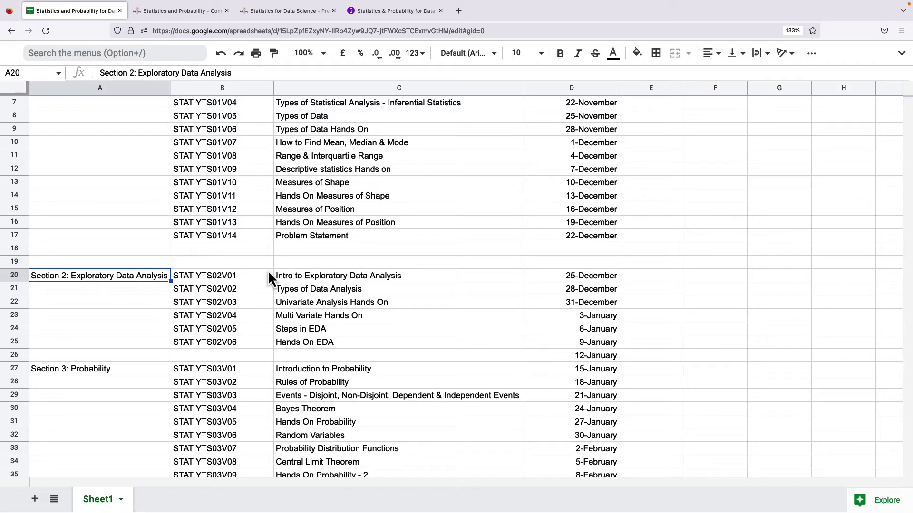
{"action": "left_click", "coordinate": [342, 305]}
{"action": "left_click", "coordinate": [338, 317]}
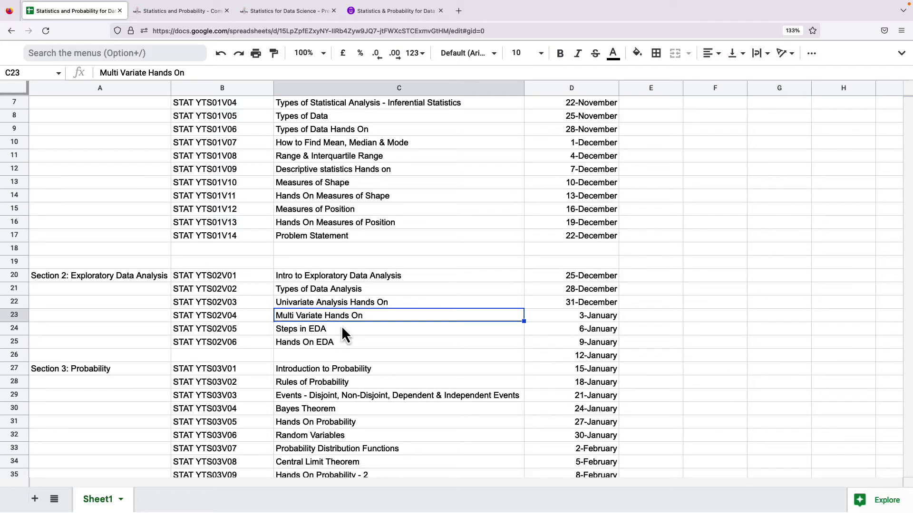
{"action": "scroll", "coordinate": [321, 327], "scroll_direction": "down", "scroll_amount": 1}
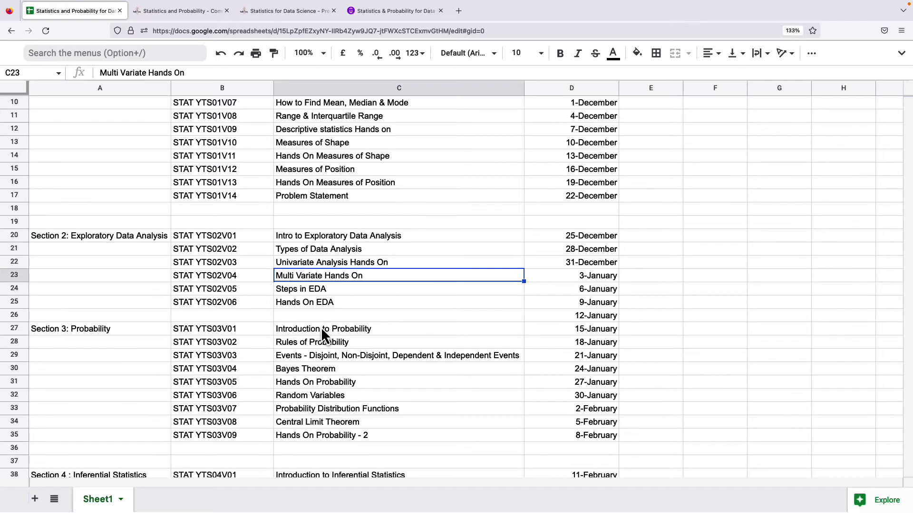
{"action": "scroll", "coordinate": [321, 327], "scroll_direction": "down", "scroll_amount": 1}
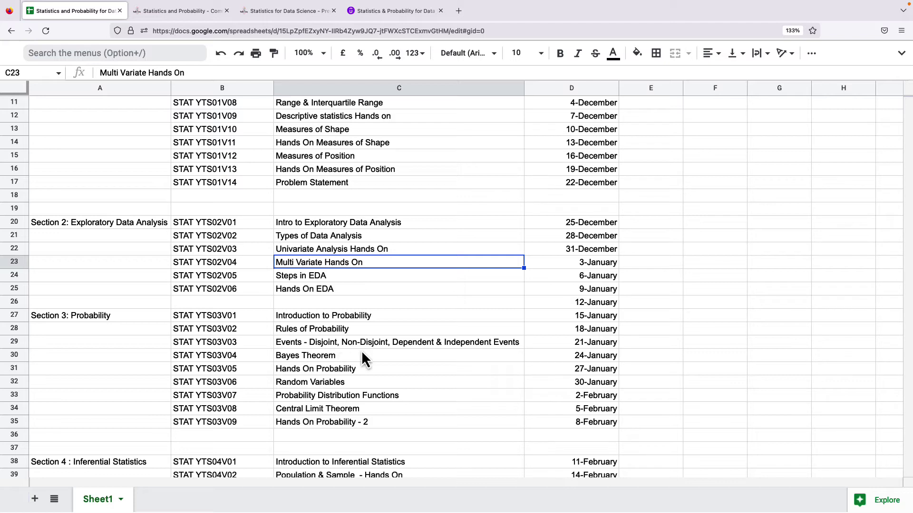
{"action": "scroll", "coordinate": [267, 361], "scroll_direction": "down", "scroll_amount": 4}
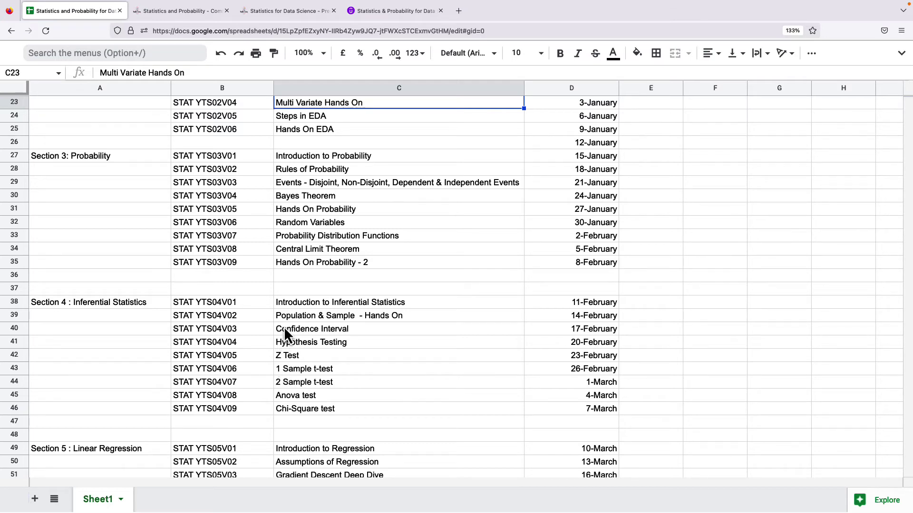
{"action": "scroll", "coordinate": [280, 321], "scroll_direction": "down", "scroll_amount": 3}
{"action": "scroll", "coordinate": [281, 321], "scroll_direction": "down", "scroll_amount": 5}
{"action": "scroll", "coordinate": [281, 320], "scroll_direction": "down", "scroll_amount": 1}
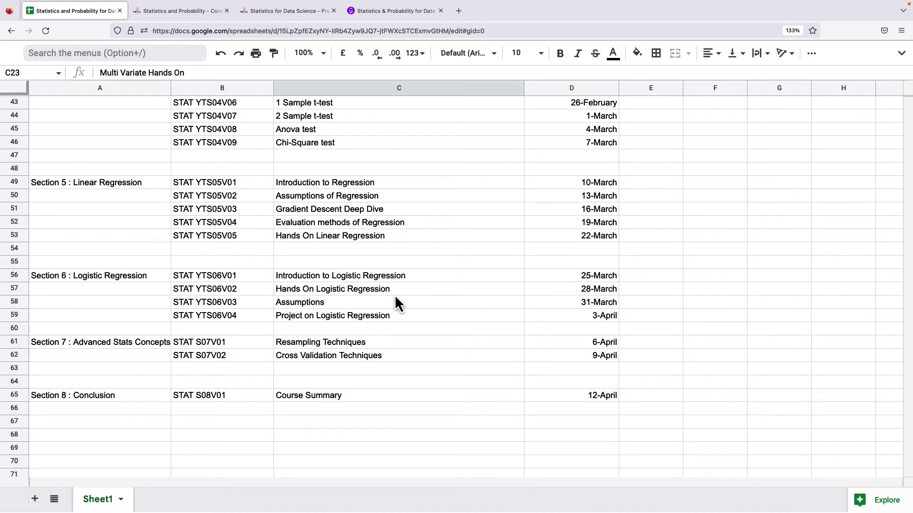
{"action": "scroll", "coordinate": [570, 302], "scroll_direction": "up", "scroll_amount": 2}
{"action": "scroll", "coordinate": [569, 301], "scroll_direction": "up", "scroll_amount": 6}
{"action": "scroll", "coordinate": [570, 301], "scroll_direction": "up", "scroll_amount": 5}
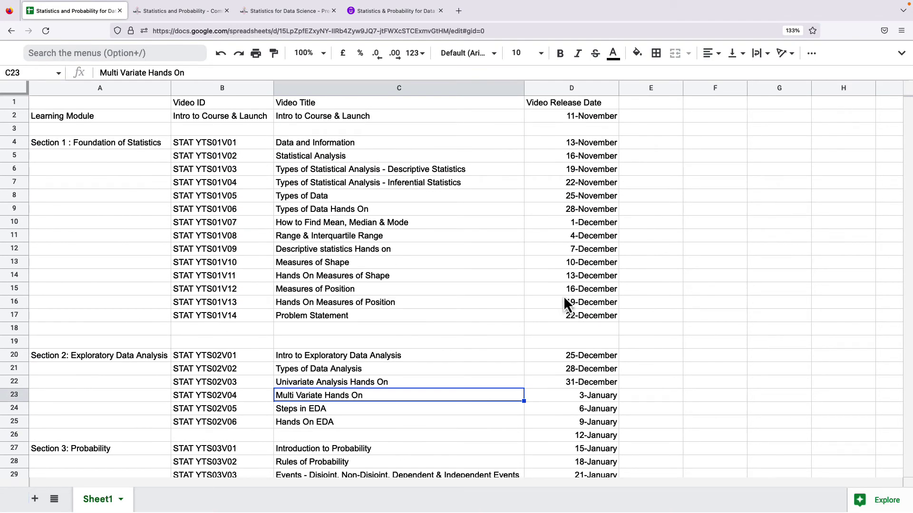
{"action": "scroll", "coordinate": [564, 299], "scroll_direction": "down", "scroll_amount": 2}
{"action": "scroll", "coordinate": [565, 300], "scroll_direction": "down", "scroll_amount": 4}
{"action": "scroll", "coordinate": [564, 299], "scroll_direction": "down", "scroll_amount": 1}
{"action": "scroll", "coordinate": [559, 300], "scroll_direction": "down", "scroll_amount": 1}
{"action": "scroll", "coordinate": [557, 303], "scroll_direction": "down", "scroll_amount": 2}
{"action": "scroll", "coordinate": [558, 302], "scroll_direction": "down", "scroll_amount": 1}
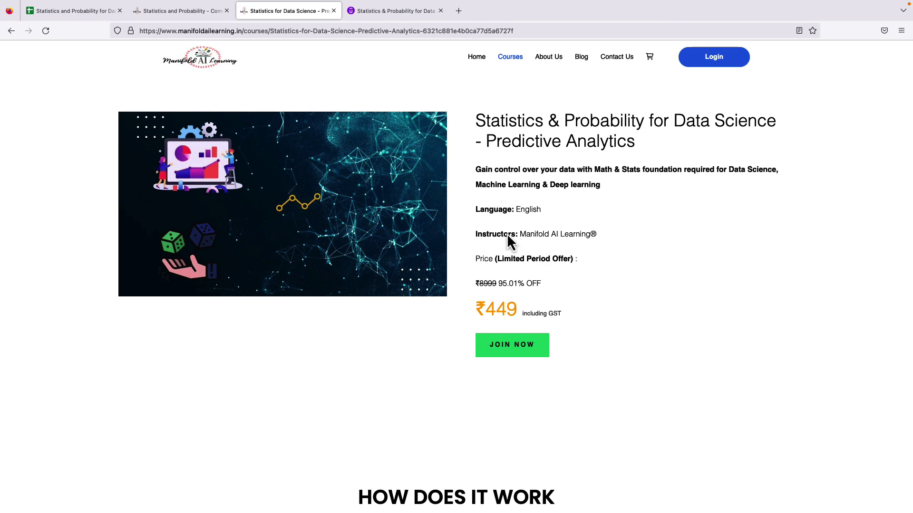
{"action": "left_click_drag", "start_coordinate": [518, 308], "coordinate": [484, 309]}
{"action": "left_click", "coordinate": [547, 291]}
Step: Switch to the Udemy tab showing the Statistics & Probability course at ₹499 with 126 lectures
{"action": "left_click", "coordinate": [395, 15]}
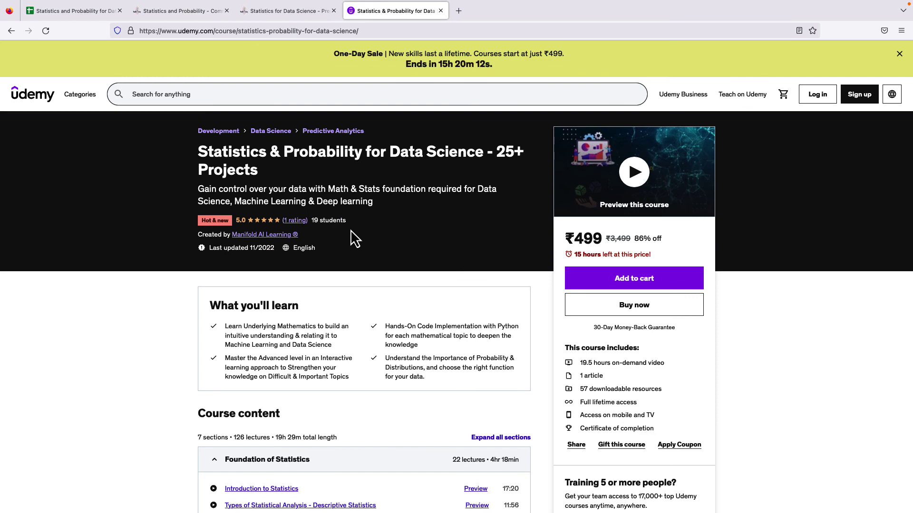